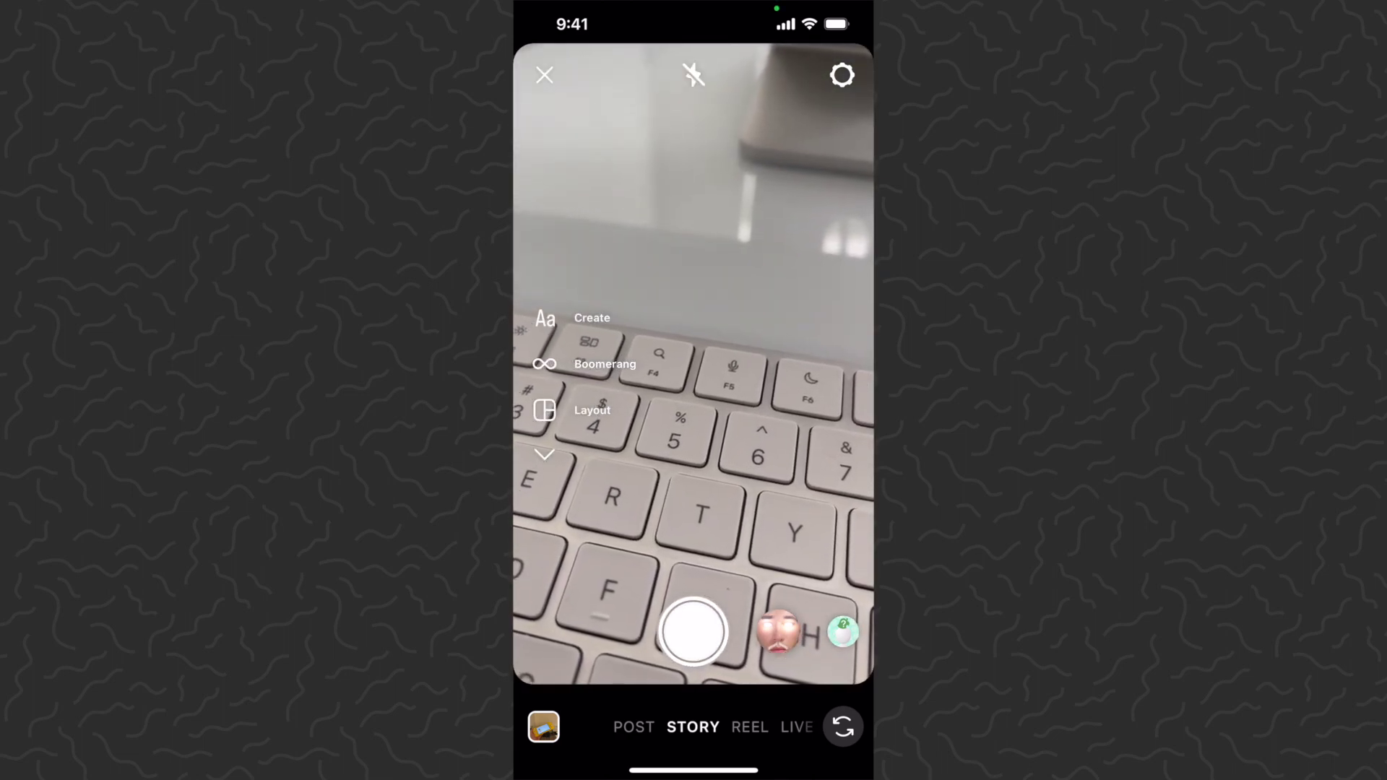
Capture a story photo of the keyboard and bring up the sticker tray
{"action": "left_click", "coordinate": [693, 630]}
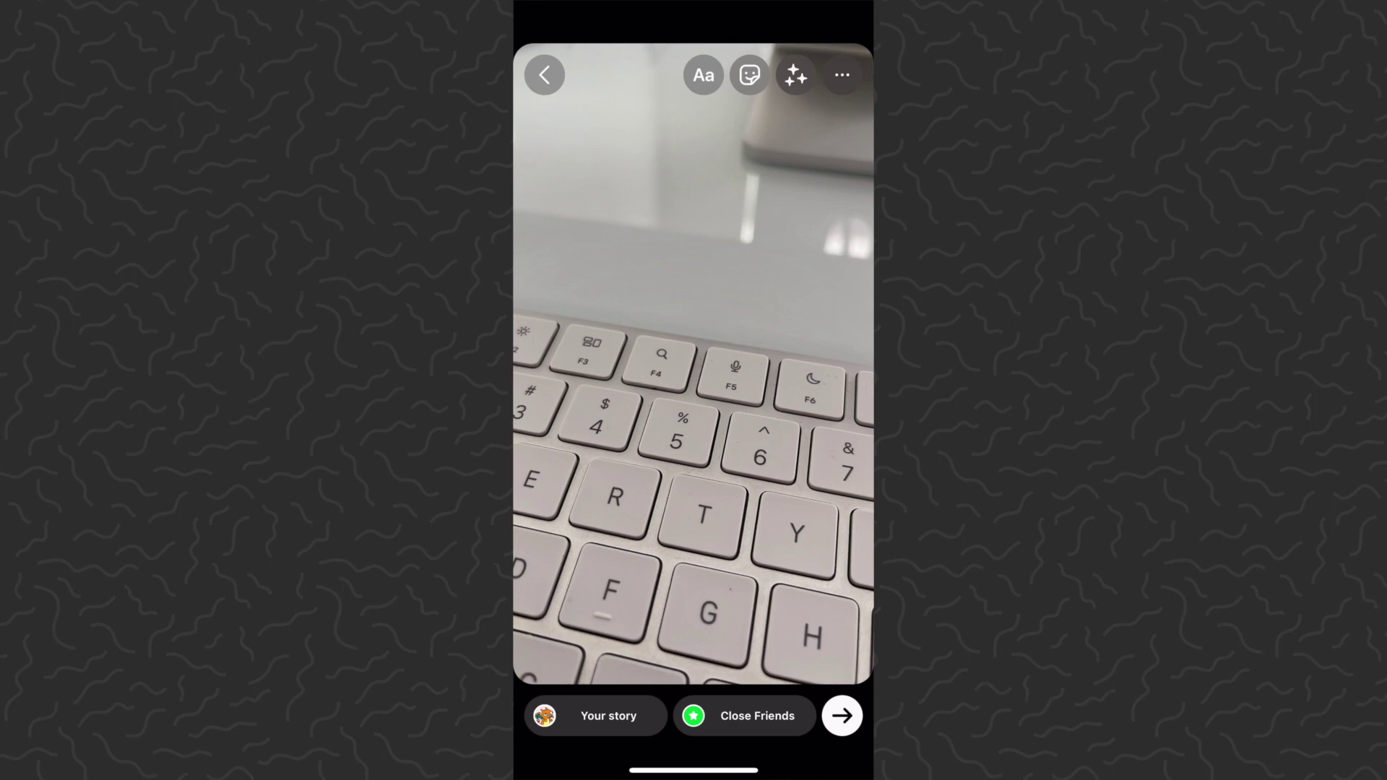
{"action": "left_click", "coordinate": [748, 75]}
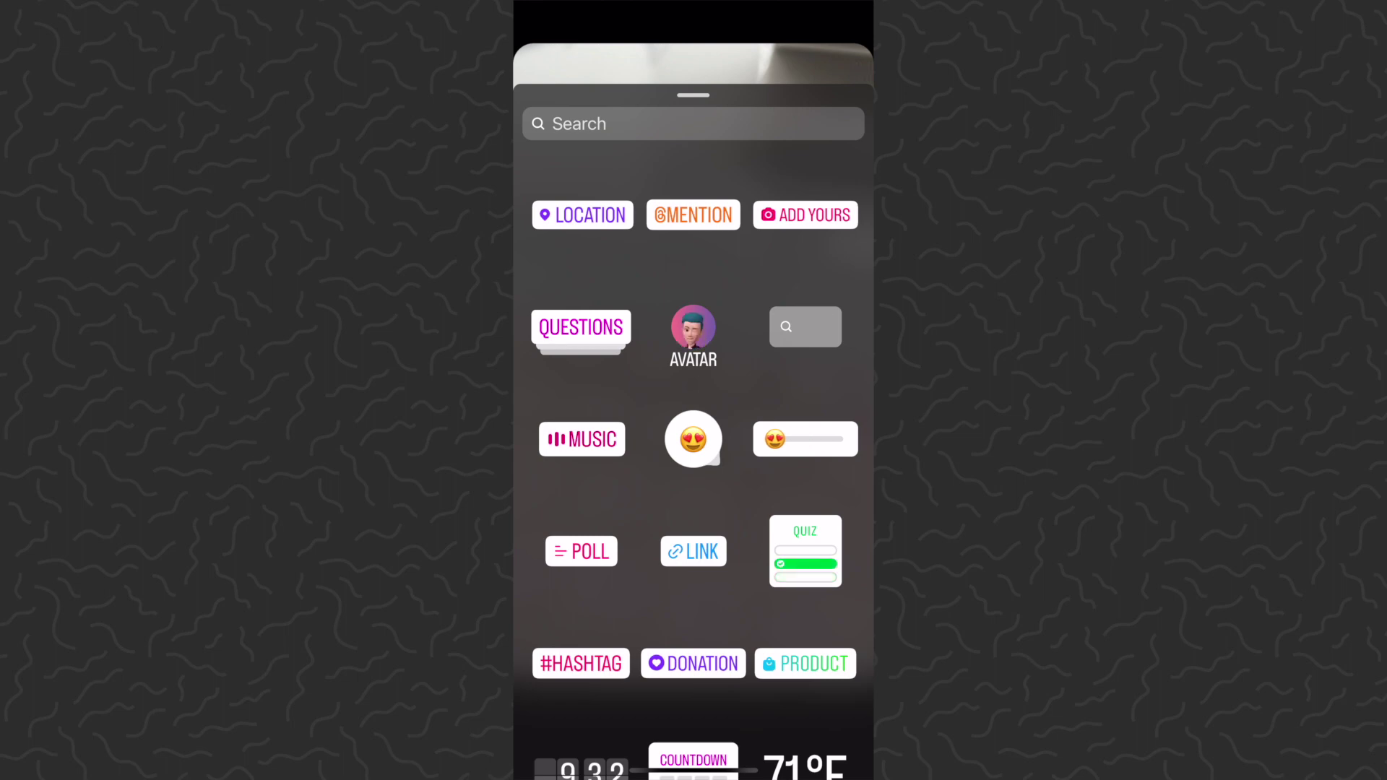
Add a 'WHICH ONE' poll sticker with options Option 1, Option 2 and Option 3
{"action": "left_click", "coordinate": [581, 551]}
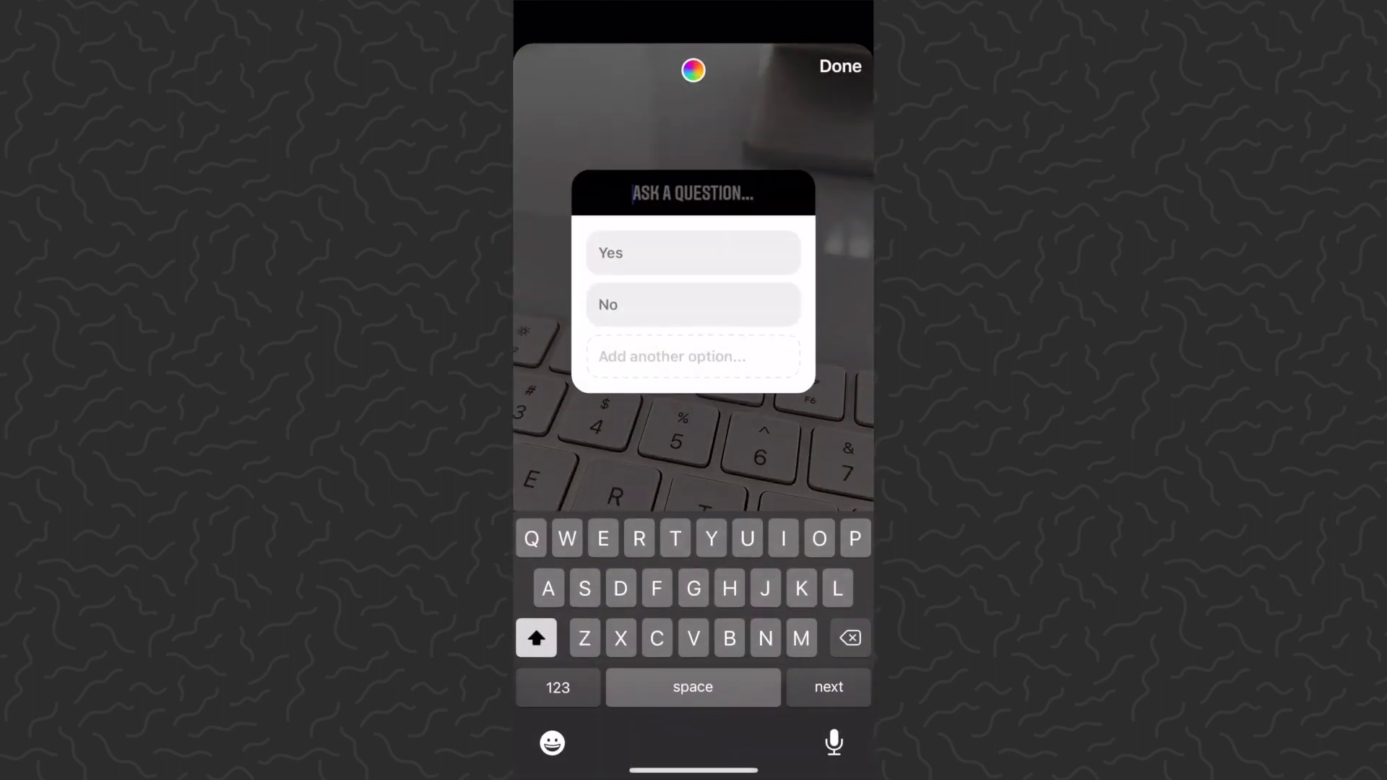
{"action": "type", "text": "WHI"}
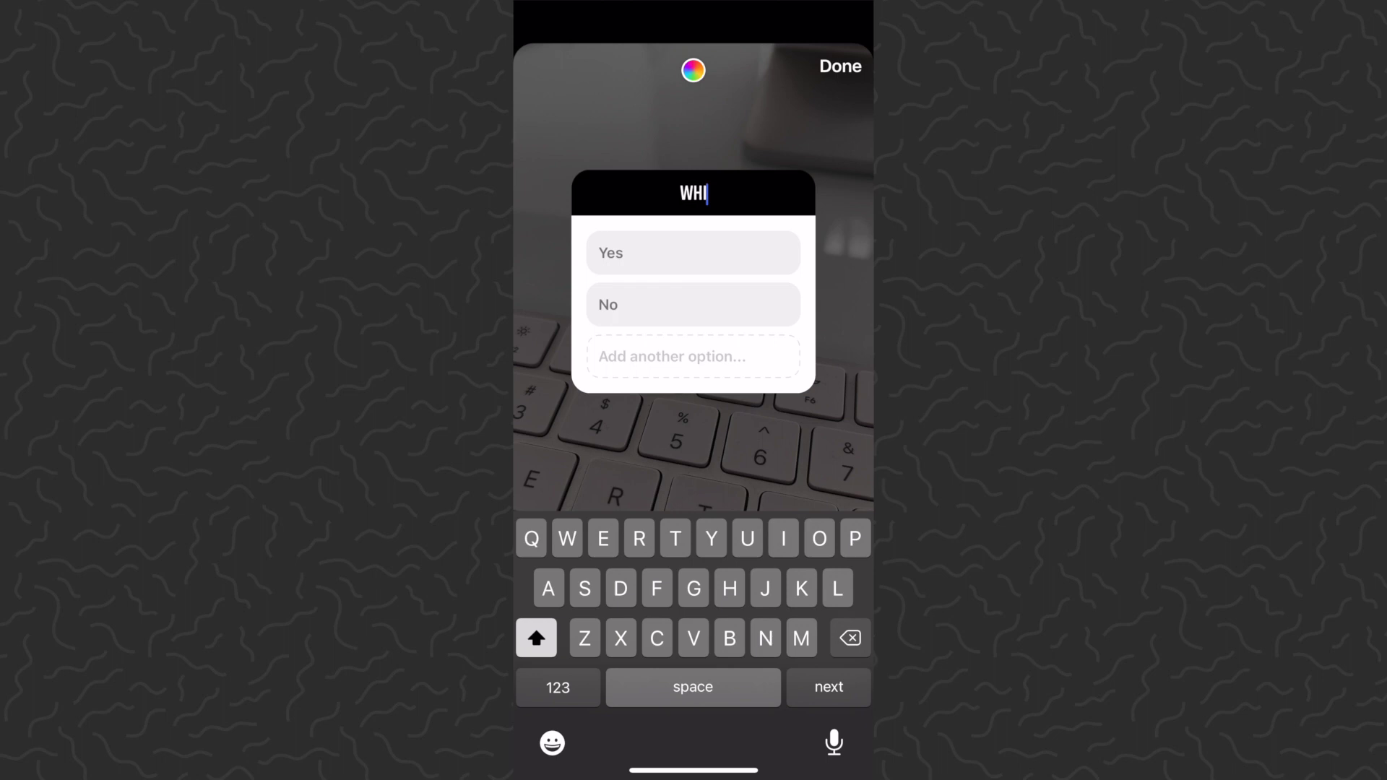
{"action": "type", "text": "CH ONE"}
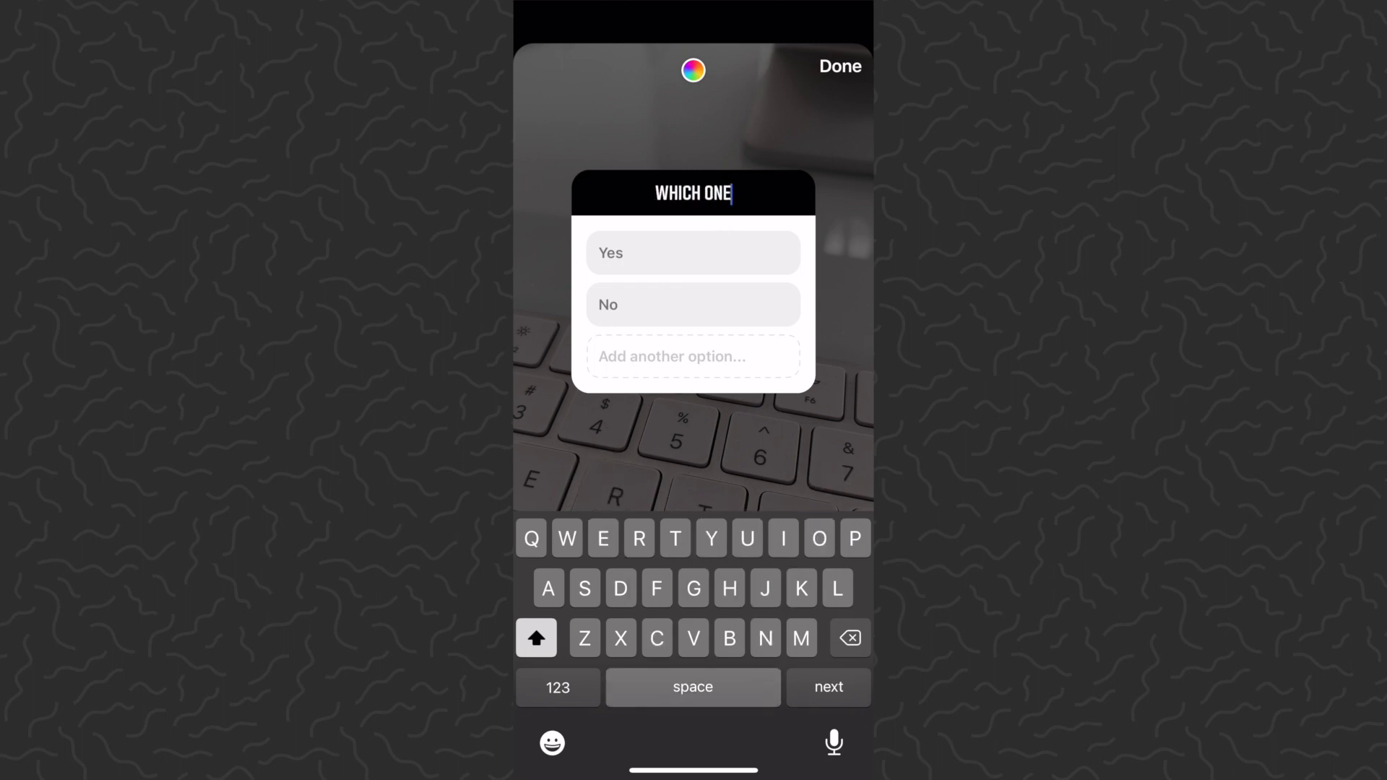
{"action": "key", "text": "Return"}
{"action": "type", "text": "Option 1"}
{"action": "key", "text": "Return"}
{"action": "type", "text": "Option 2"}
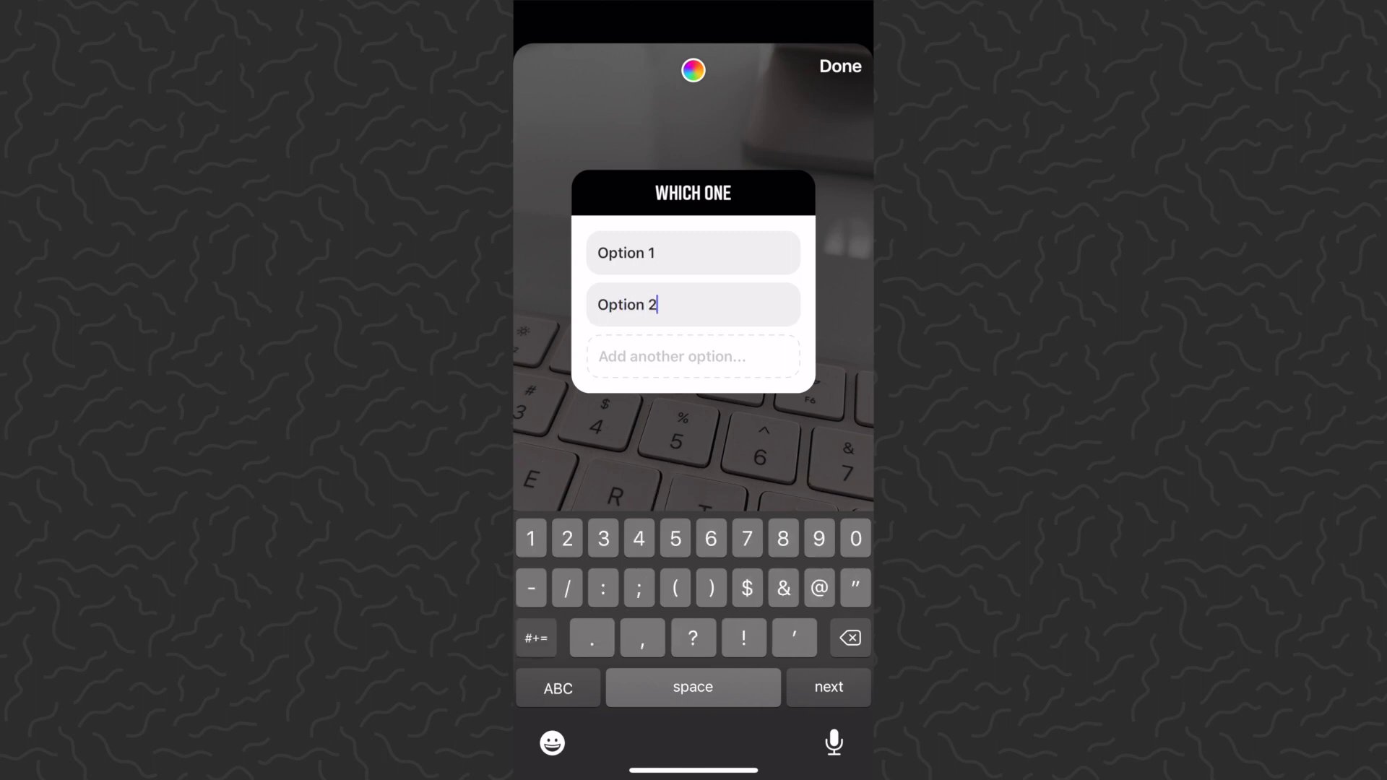
{"action": "key", "text": "Return"}
{"action": "type", "text": "Option 3"}
Finish the poll, then move it higher, enlarged and straightened along the centre guide
{"action": "left_click", "coordinate": [840, 66]}
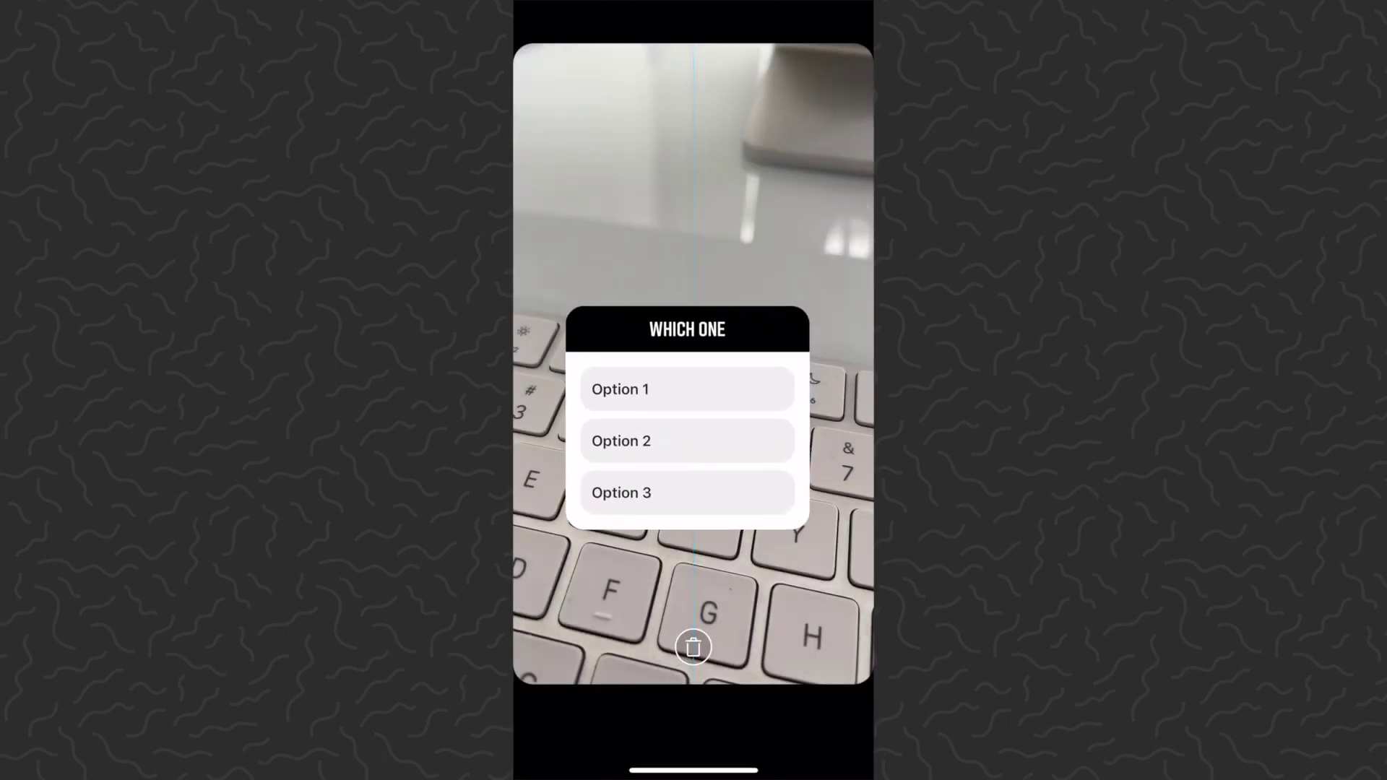
{"action": "left_click_drag", "start_coordinate": [687, 417], "coordinate": [694, 346]}
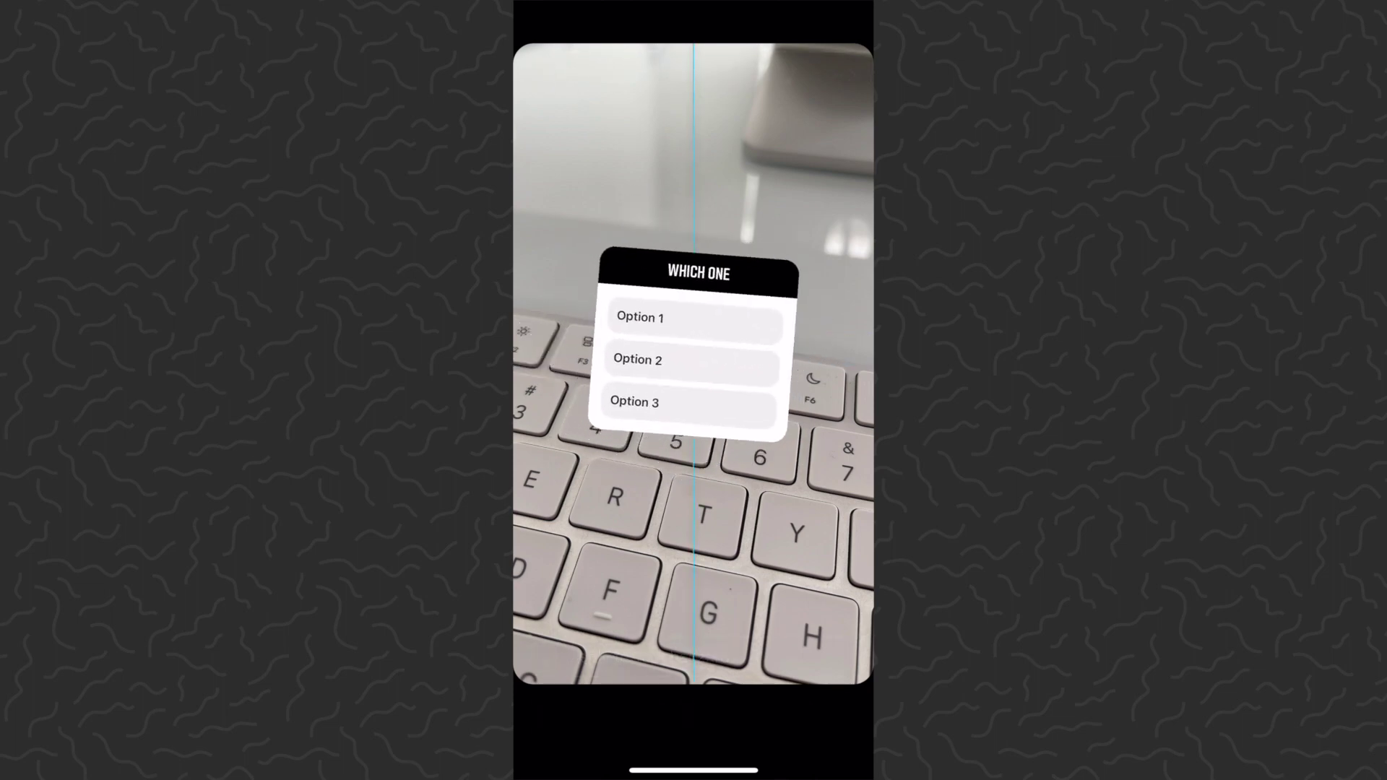
{"action": "left_click_drag", "start_coordinate": [694, 345], "coordinate": [693, 326]}
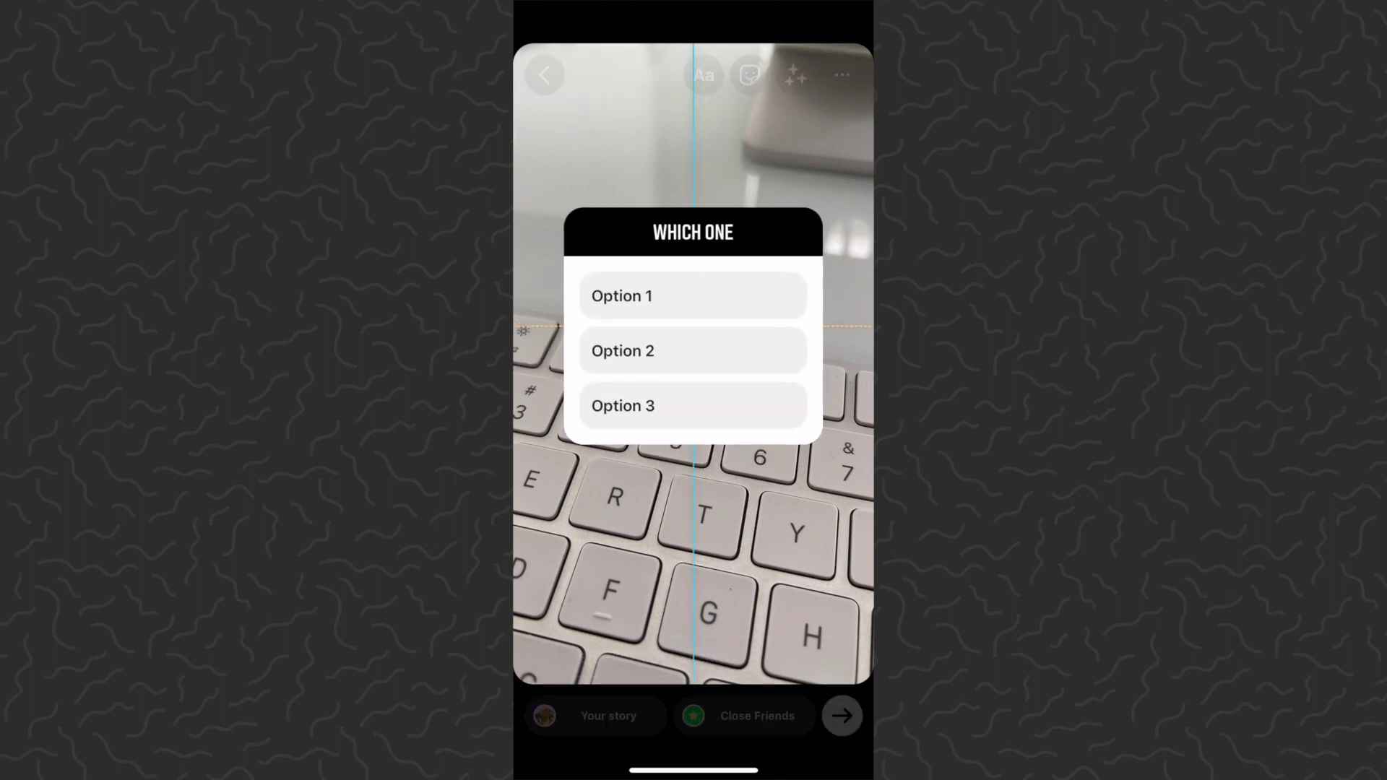
Reopen the poll and cycle its header colour from black to orange
{"action": "left_click", "coordinate": [694, 232]}
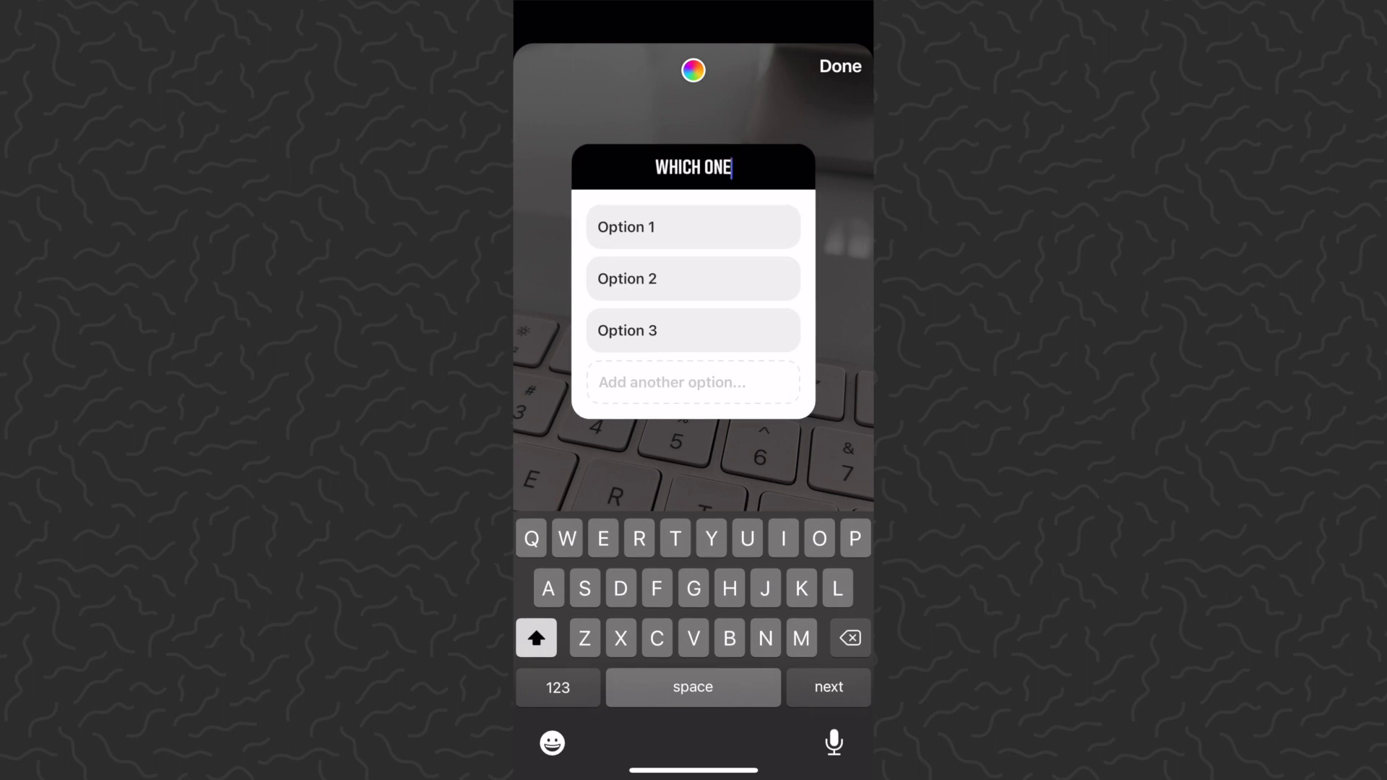
{"action": "left_click", "coordinate": [694, 71]}
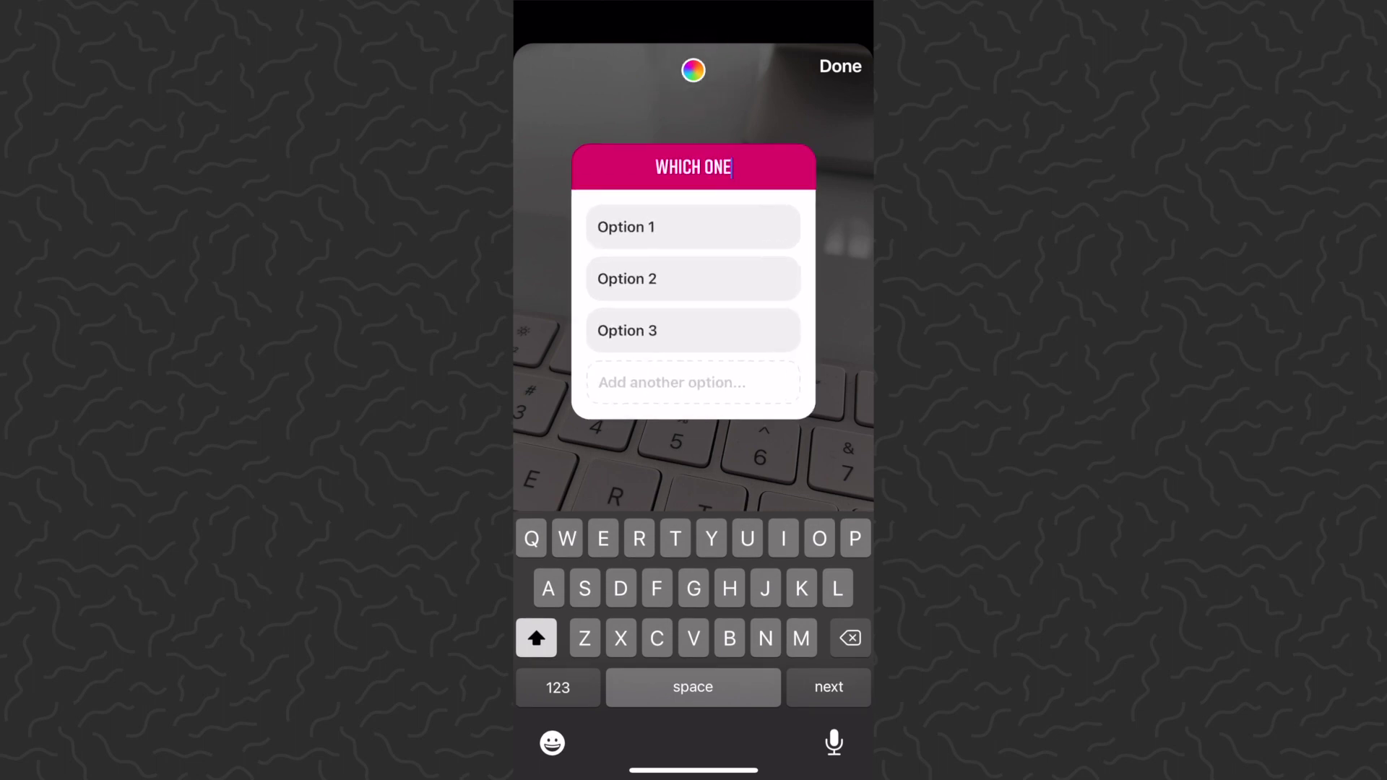
{"action": "left_click", "coordinate": [693, 70]}
{"action": "left_click", "coordinate": [693, 69]}
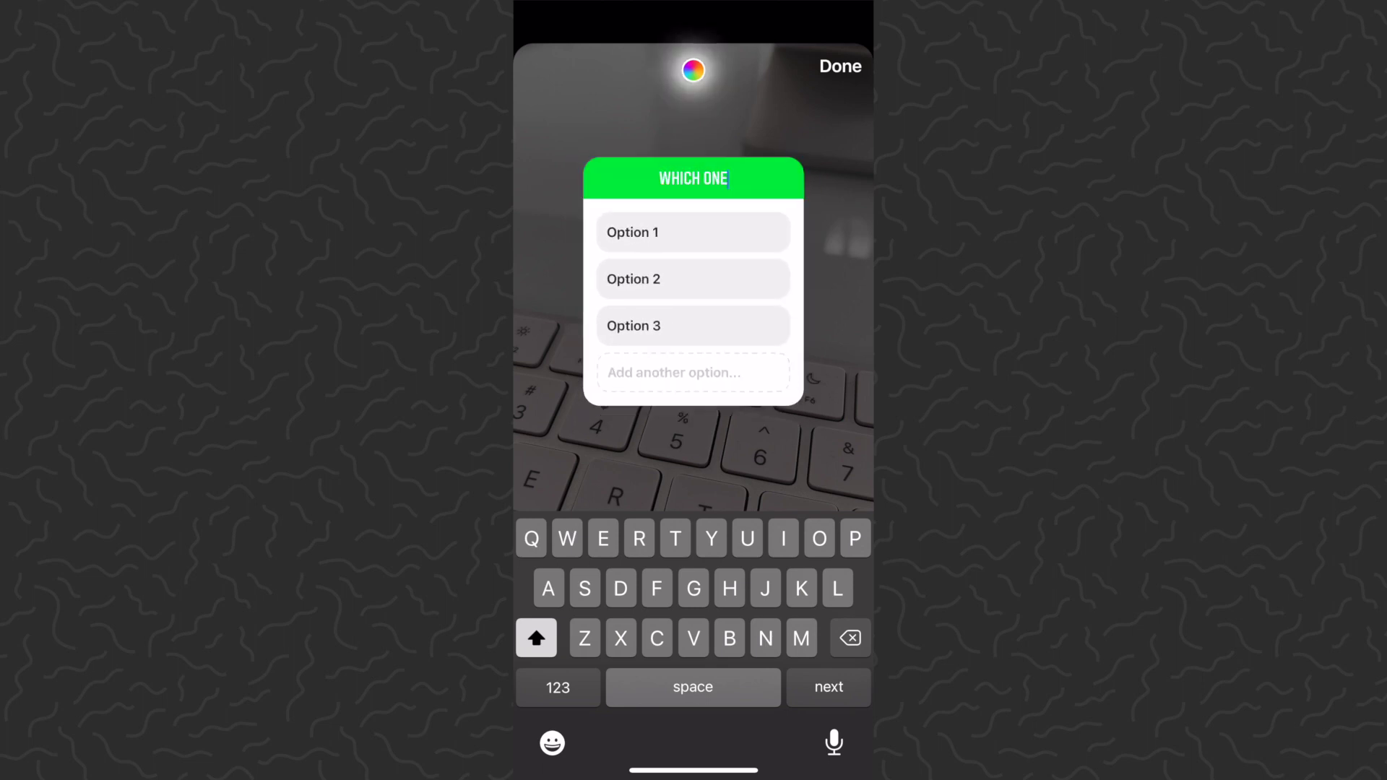
{"action": "left_click", "coordinate": [694, 70]}
{"action": "left_click", "coordinate": [694, 70]}
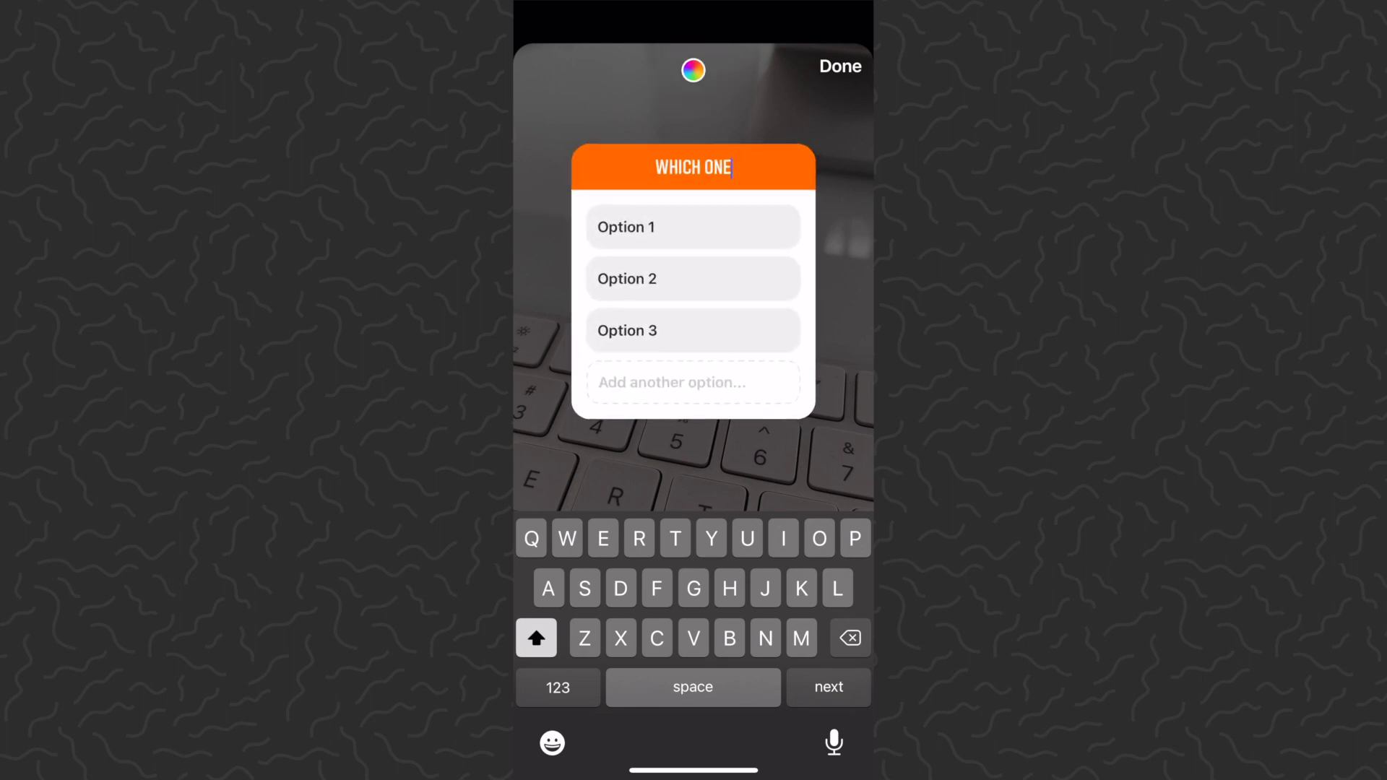
Nudge the orange poll slightly lower and share the keyboard photo to your story
{"action": "left_click", "coordinate": [840, 66]}
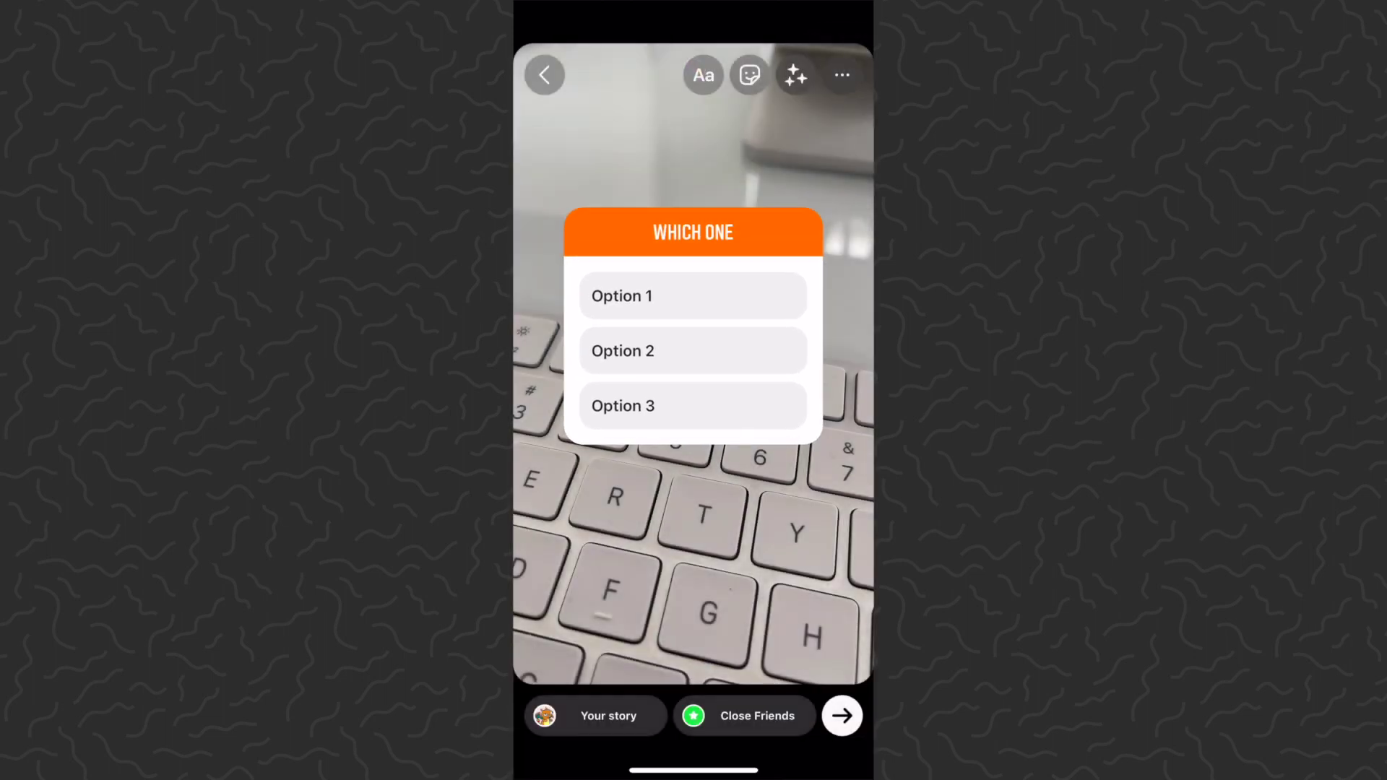
{"action": "left_click_drag", "start_coordinate": [694, 325], "coordinate": [693, 339]}
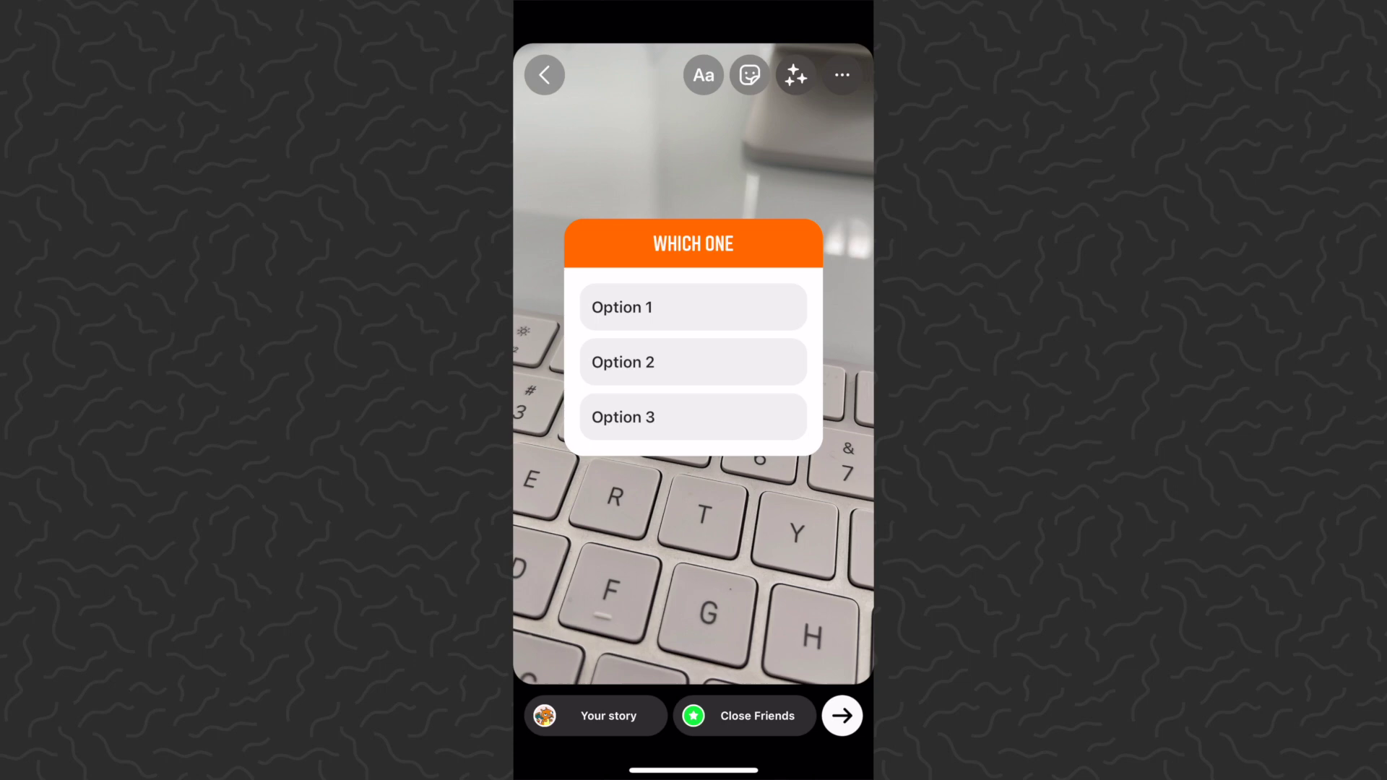
{"action": "left_click", "coordinate": [595, 716]}
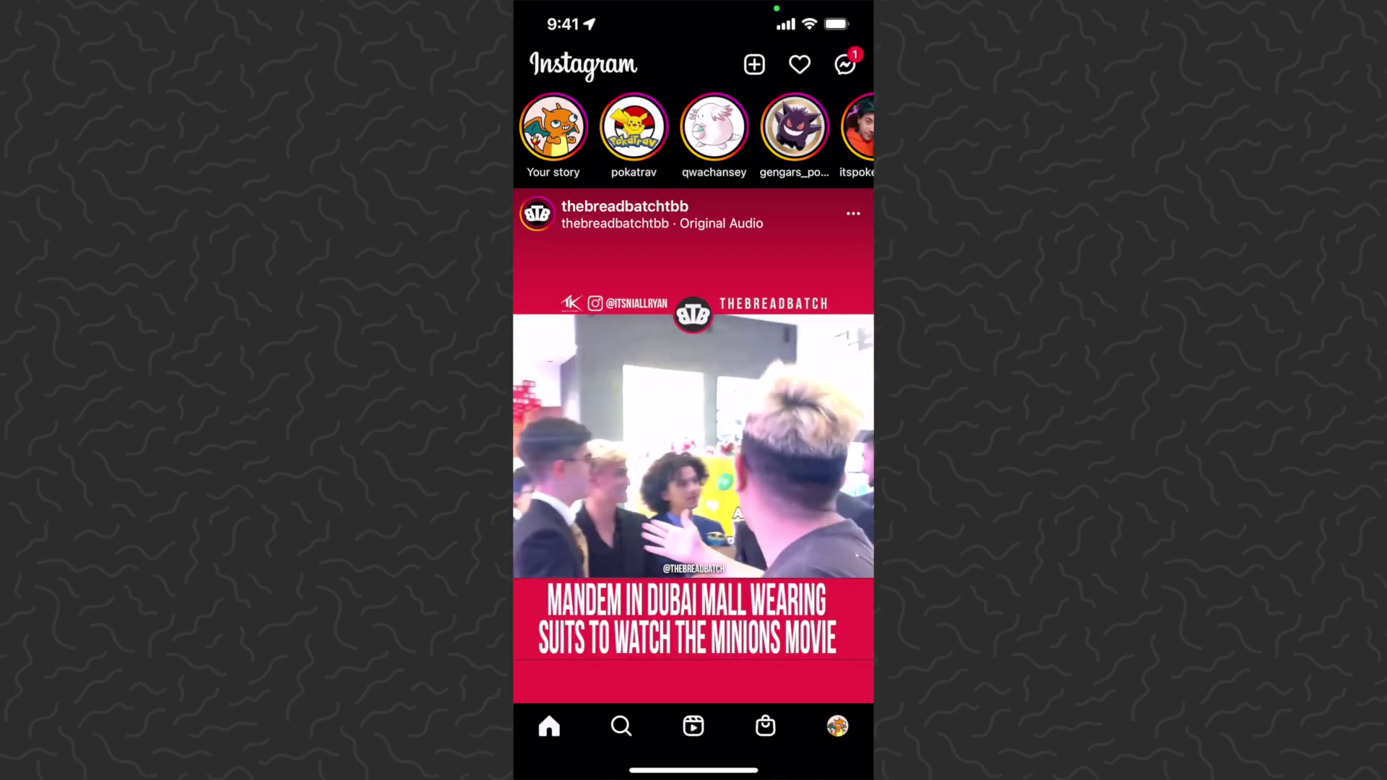
{"action": "left_click", "coordinate": [553, 127]}
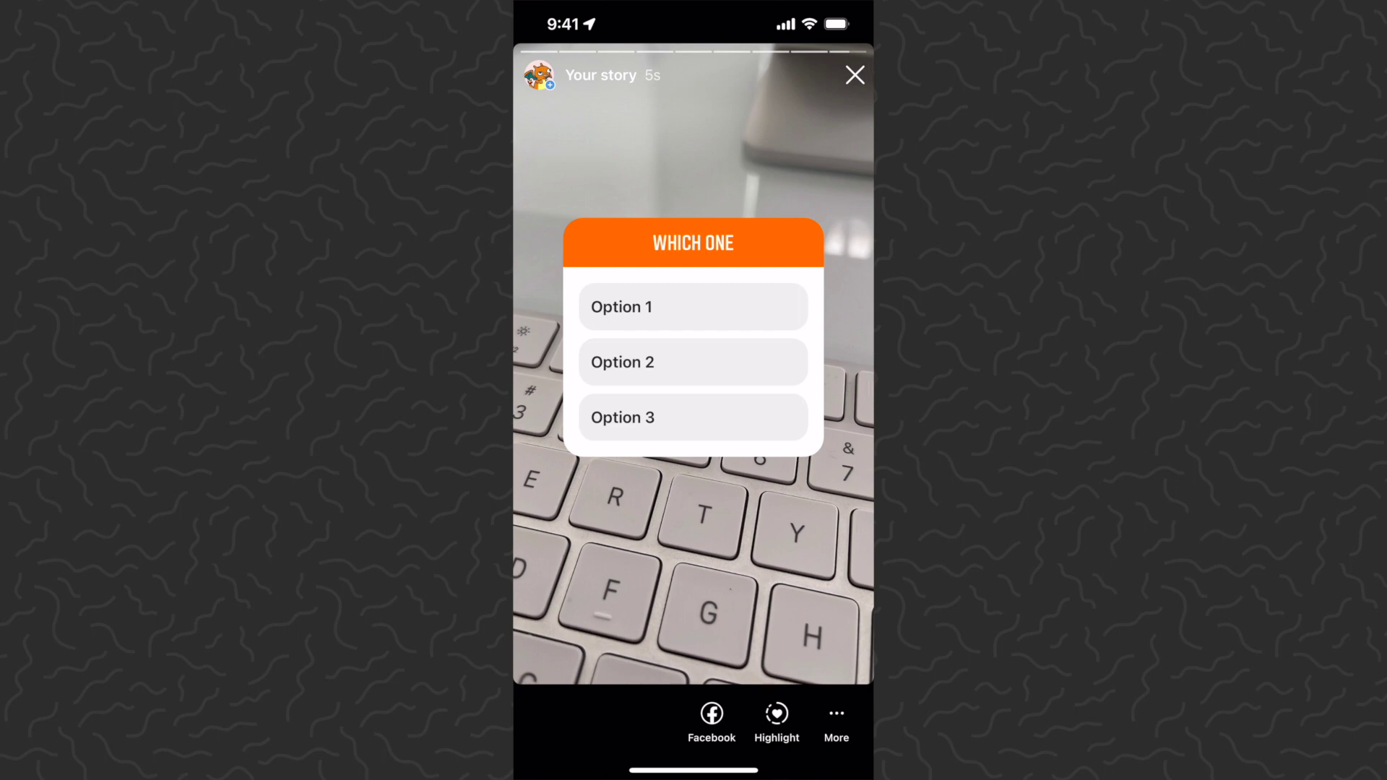